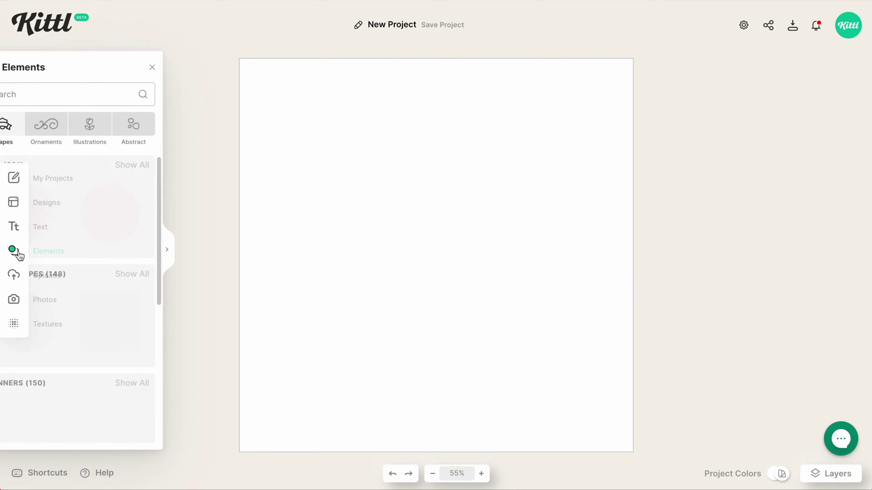
# Add a black square from Basic Shapes and shrink it slightly near the top
pyautogui.click(155, 314)
pyautogui.moveTo(418, 211); pyautogui.dragTo(341, 148)
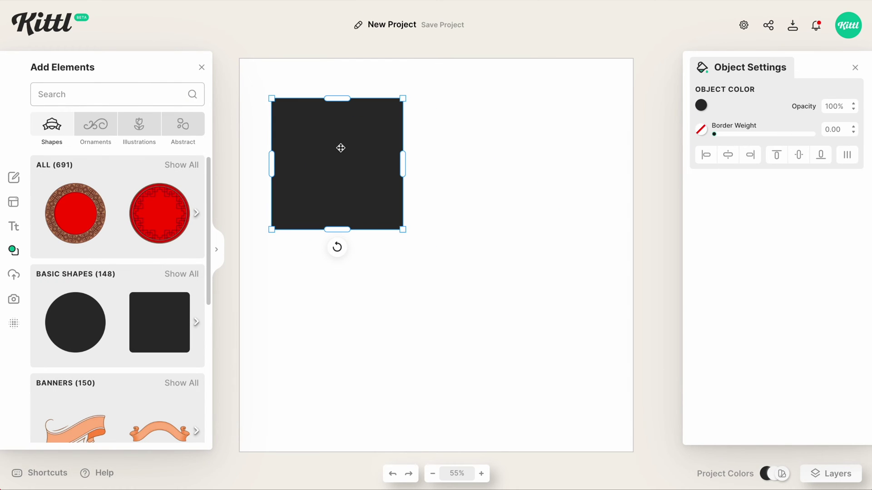
pyautogui.click(202, 68)
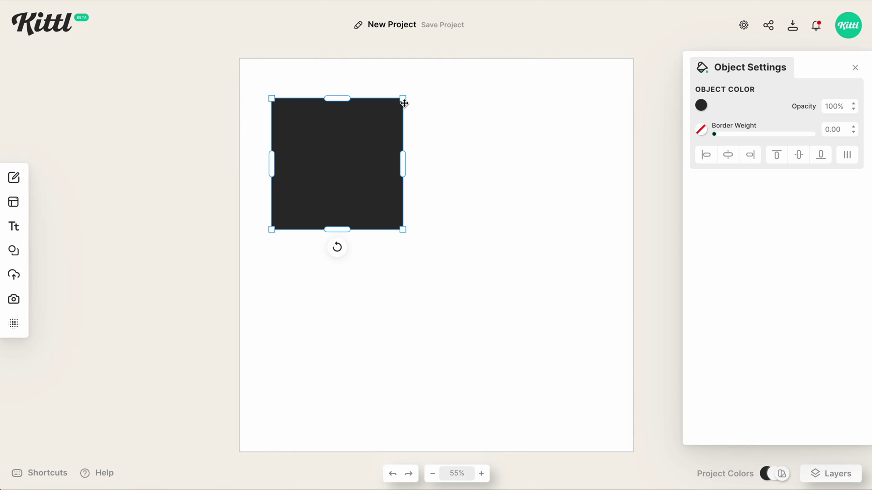
pyautogui.moveTo(403, 98); pyautogui.dragTo(385, 116)
# Duplicate the square twice and stack the three copies in a vertical column
pyautogui.moveTo(359, 151); pyautogui.dragTo(533, 291)
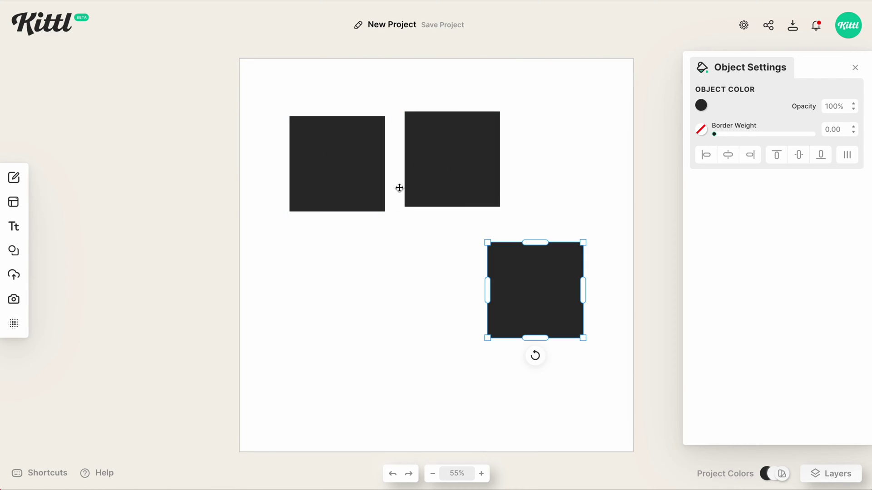
pyautogui.moveTo(338, 182); pyautogui.dragTo(354, 150)
pyautogui.moveTo(449, 178); pyautogui.dragTo(391, 237)
pyautogui.moveTo(361, 129); pyautogui.dragTo(441, 131)
pyautogui.moveTo(403, 212); pyautogui.dragTo(429, 239)
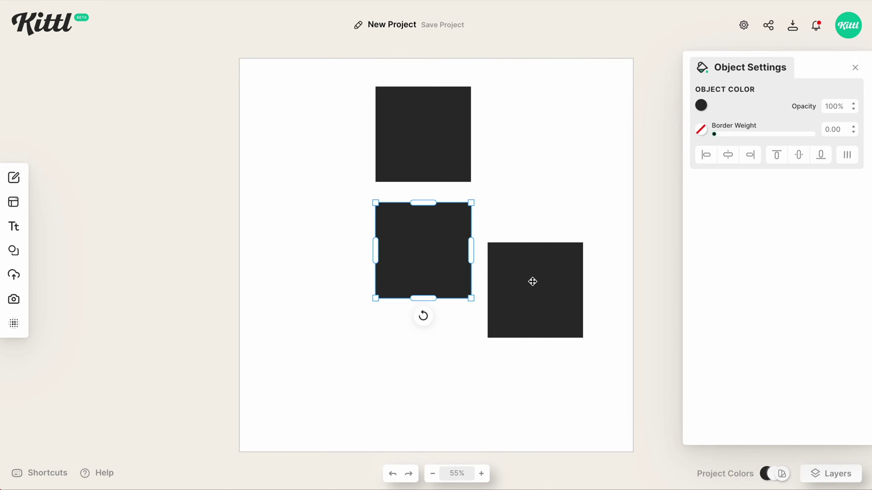
pyautogui.moveTo(533, 282); pyautogui.dragTo(423, 365)
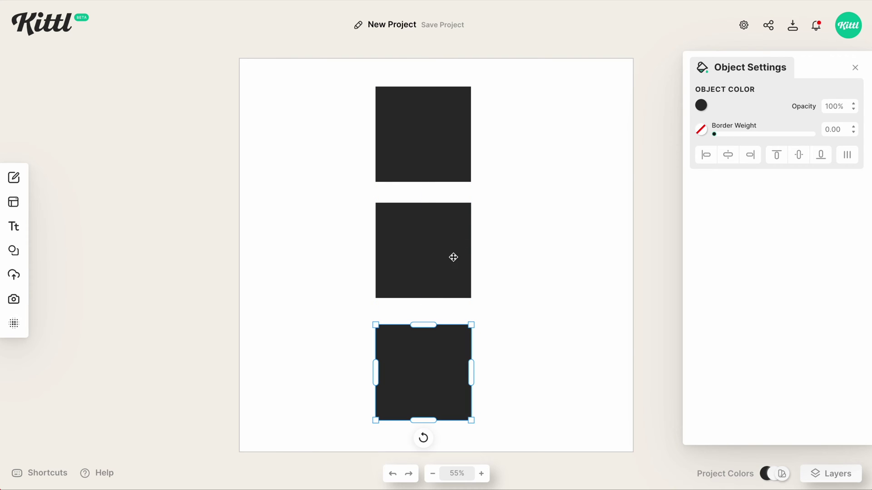
pyautogui.click(346, 132)
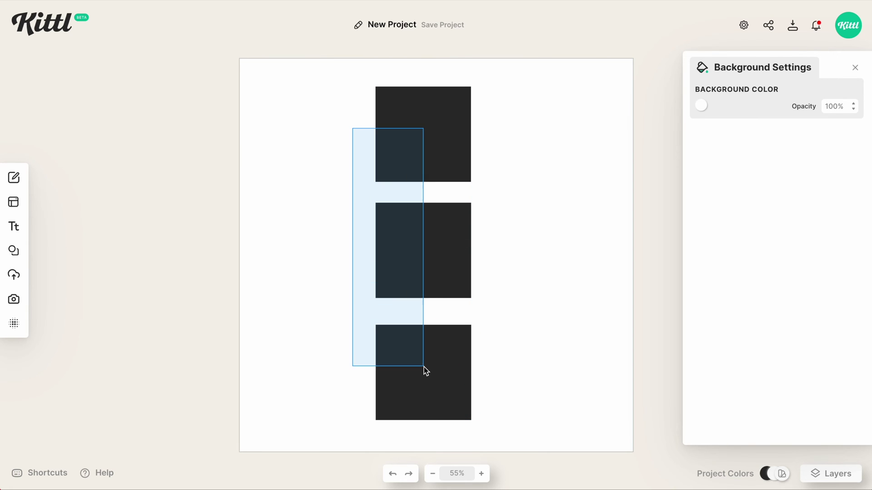
# Rearrange the three squares into a single horizontal row
pyautogui.moveTo(424, 367); pyautogui.dragTo(423, 367)
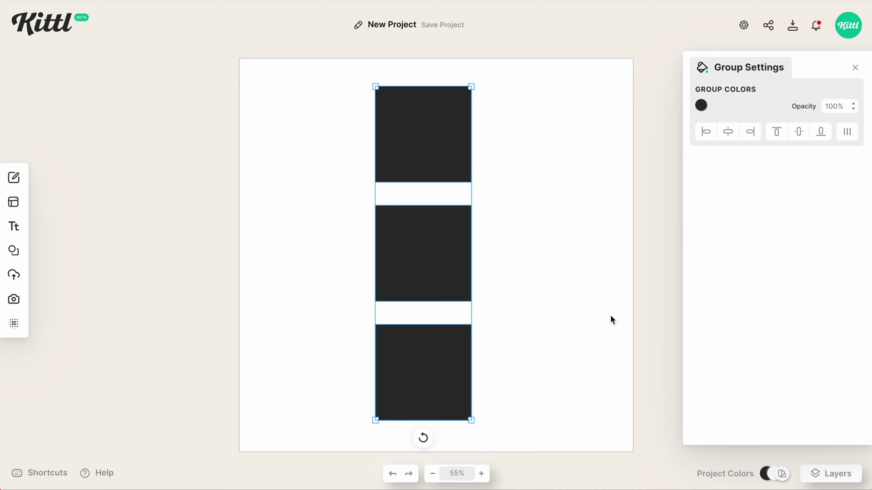
pyautogui.click(553, 265)
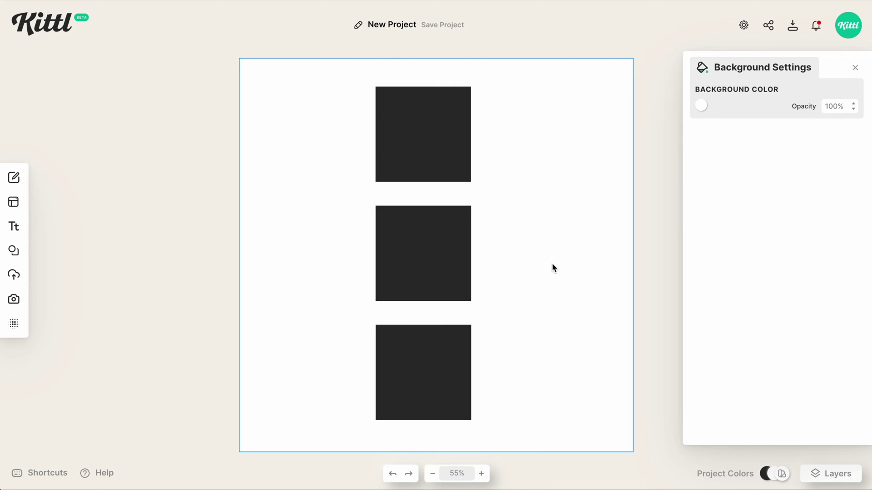
pyautogui.moveTo(389, 160); pyautogui.dragTo(269, 270)
pyautogui.moveTo(413, 257); pyautogui.dragTo(400, 246)
pyautogui.moveTo(436, 373); pyautogui.dragTo(563, 248)
# Space the three squares evenly with Tidy, then delete them
pyautogui.moveTo(247, 148); pyautogui.dragTo(571, 277)
pyautogui.click(848, 136)
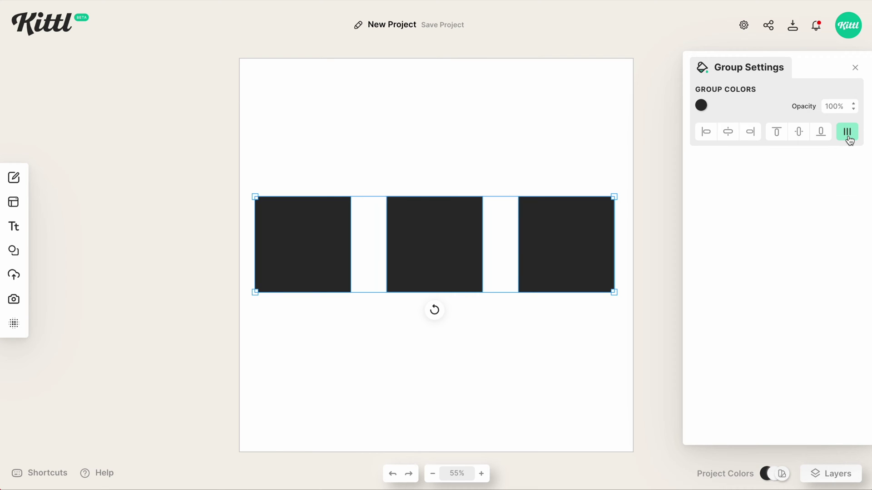
pyautogui.click(547, 326)
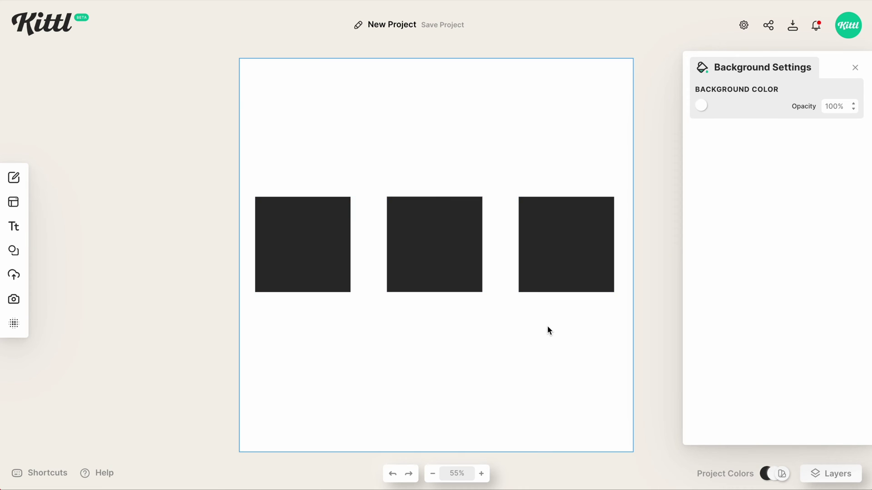
pyautogui.moveTo(328, 178); pyautogui.dragTo(579, 282)
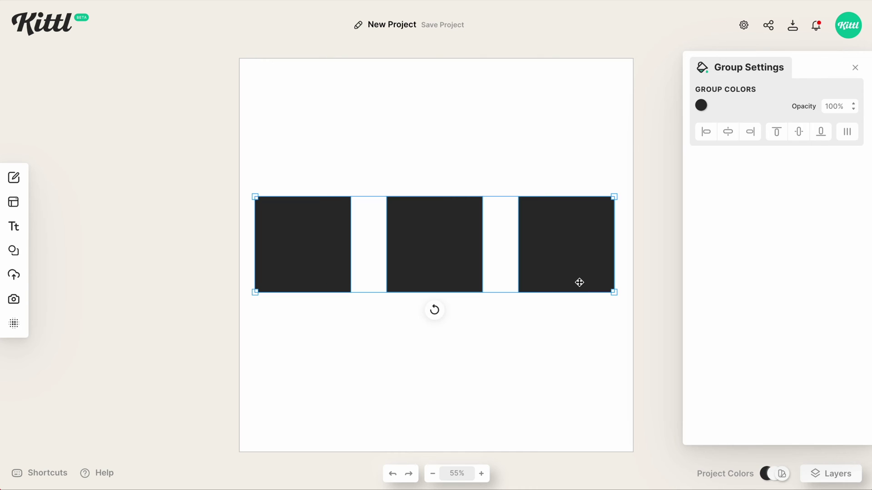
pyautogui.press('Delete')
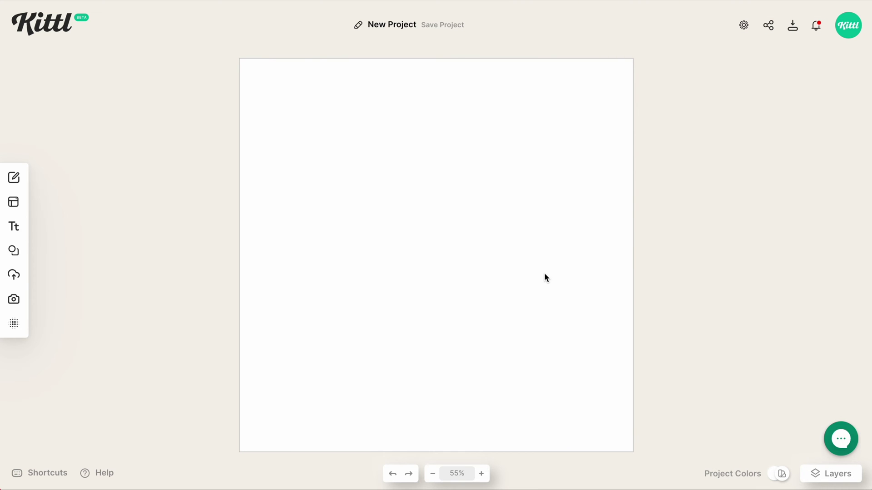
# Add a 'Field 1' text label and place two copies beside it in a row
pyautogui.press('t')
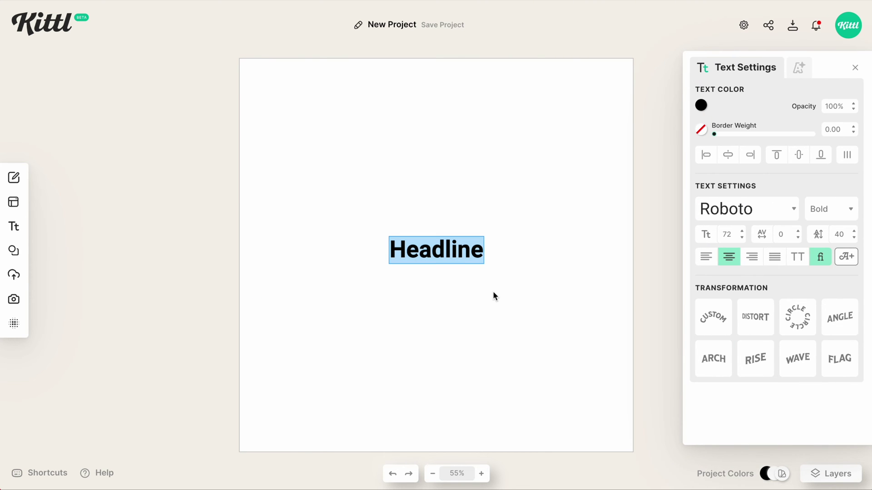
pyautogui.write('Field 1')
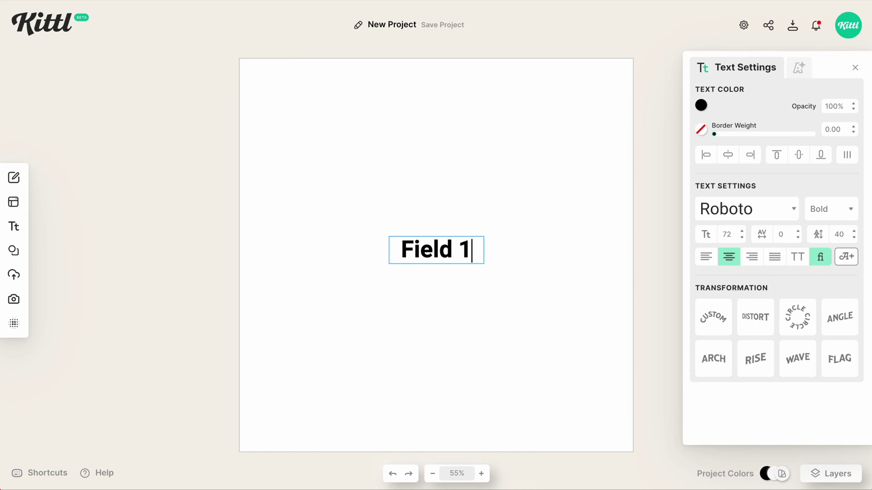
pyautogui.moveTo(452, 250); pyautogui.dragTo(433, 258)
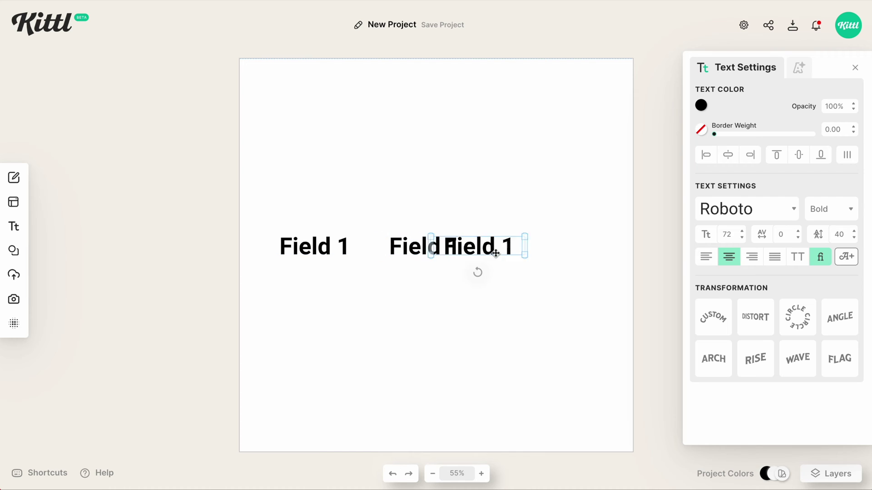
pyautogui.moveTo(495, 253); pyautogui.dragTo(526, 254)
# Change the copies' text to read 'Field 2' and 'Field 3'
pyautogui.doubleClick(468, 249)
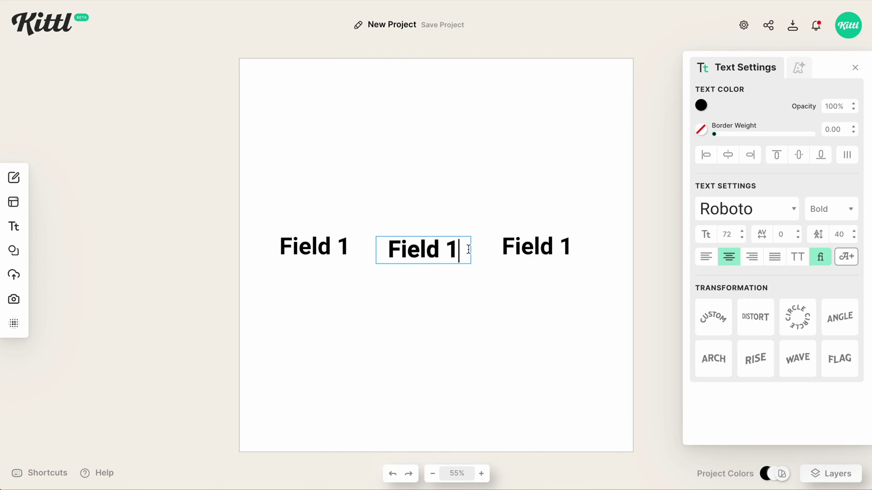
pyautogui.press('Escape')
pyautogui.click(573, 246)
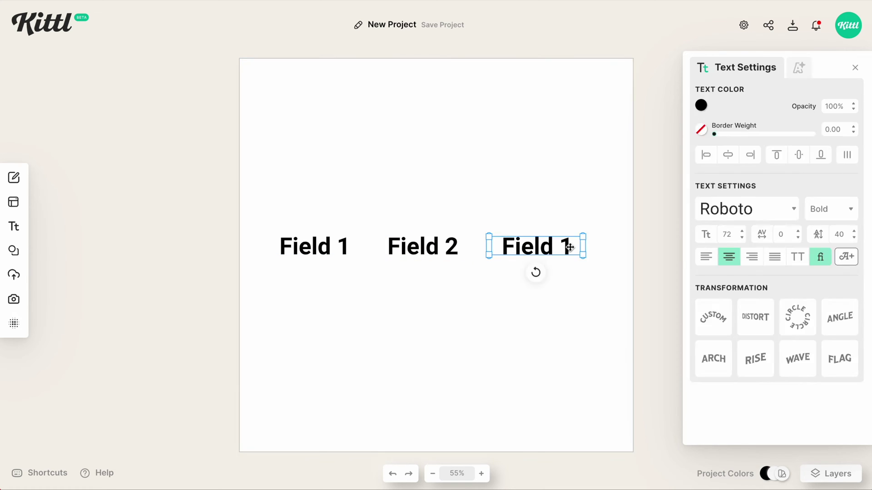
pyautogui.doubleClick(574, 247)
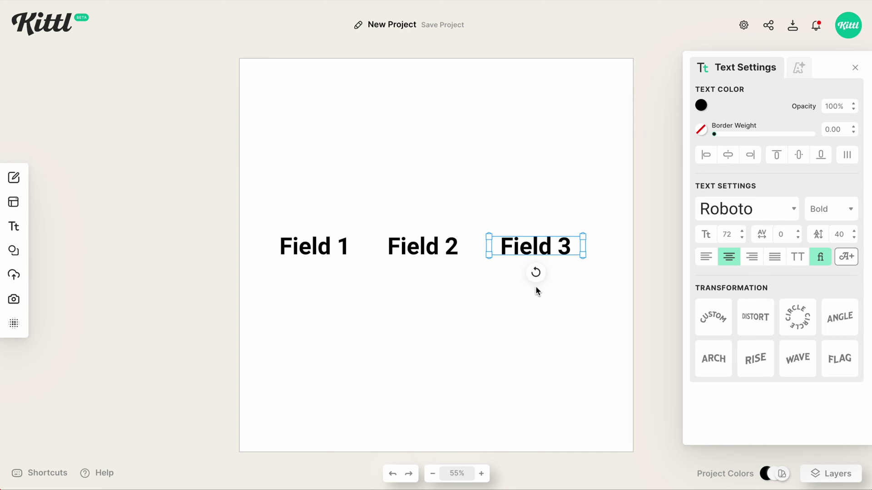
# Move Field 1, Field 2 and Field 3 up near the top of the canvas
pyautogui.moveTo(320, 241); pyautogui.dragTo(315, 122)
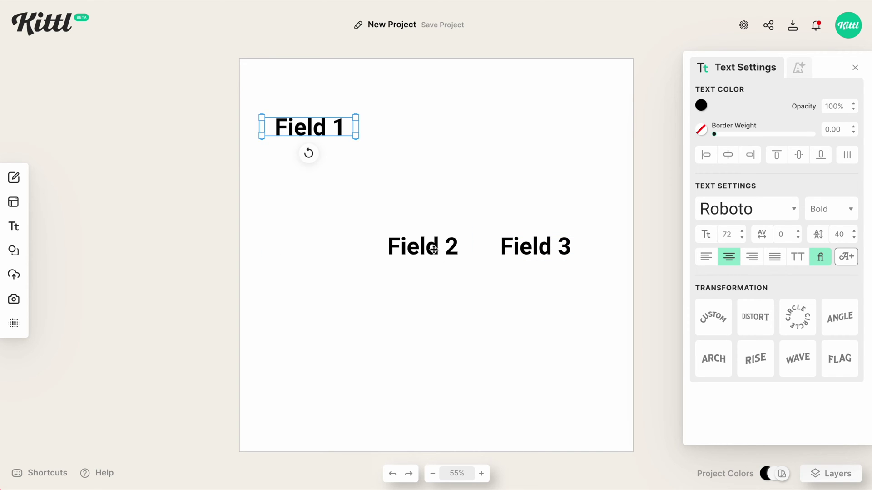
pyautogui.moveTo(433, 249); pyautogui.dragTo(417, 137)
pyautogui.moveTo(548, 236); pyautogui.dragTo(555, 125)
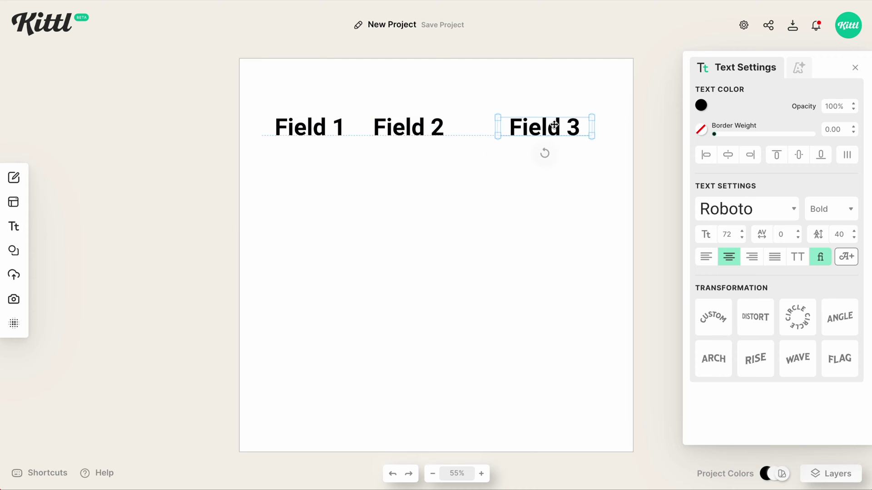
# Select the three Field labels and space them evenly with Tidy
pyautogui.moveTo(318, 174); pyautogui.dragTo(560, 145)
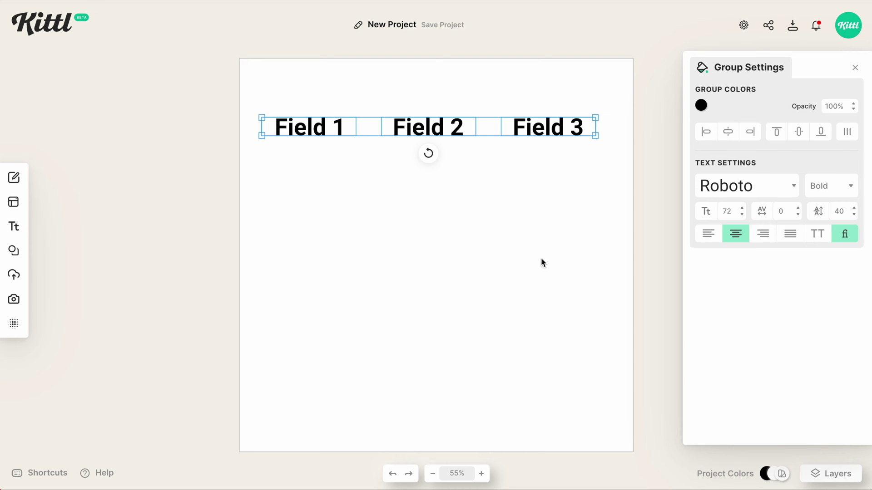
pyautogui.click(500, 194)
pyautogui.moveTo(301, 85); pyautogui.dragTo(536, 133)
pyautogui.click(460, 165)
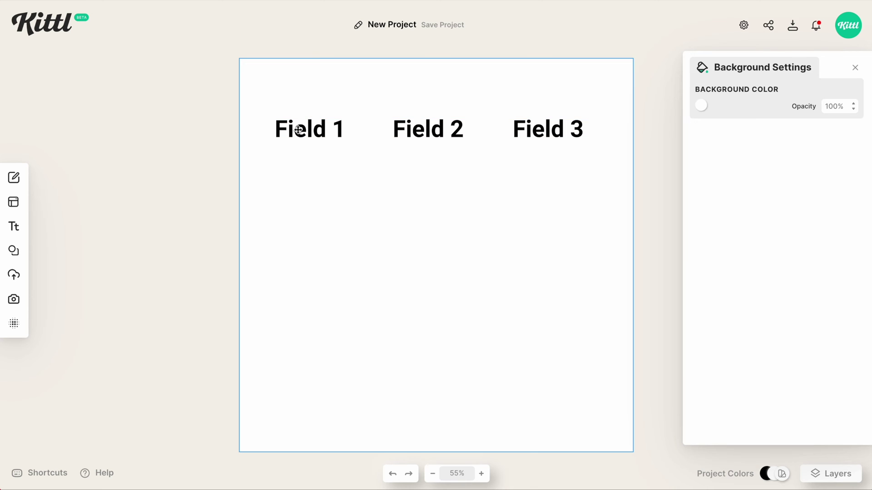
# Make Row 1 and Row 2 copies under Field 1 and space that column evenly
pyautogui.moveTo(298, 130); pyautogui.dragTo(287, 338)
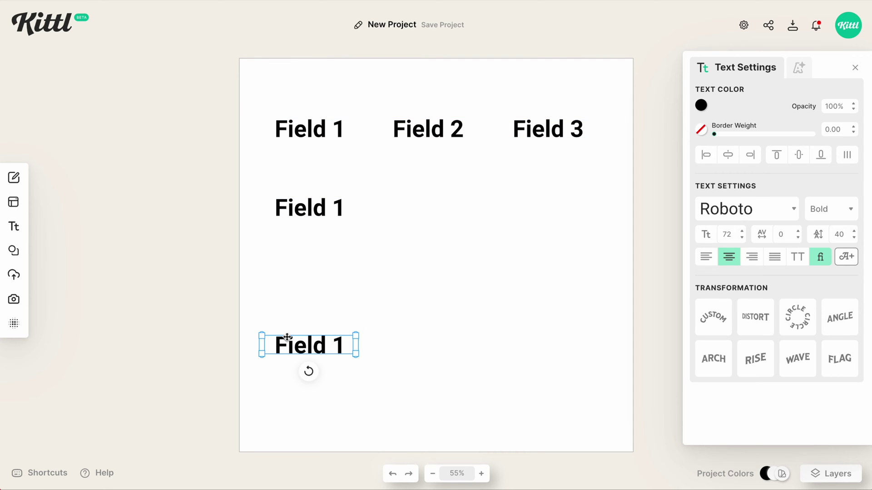
pyautogui.doubleClick(314, 207)
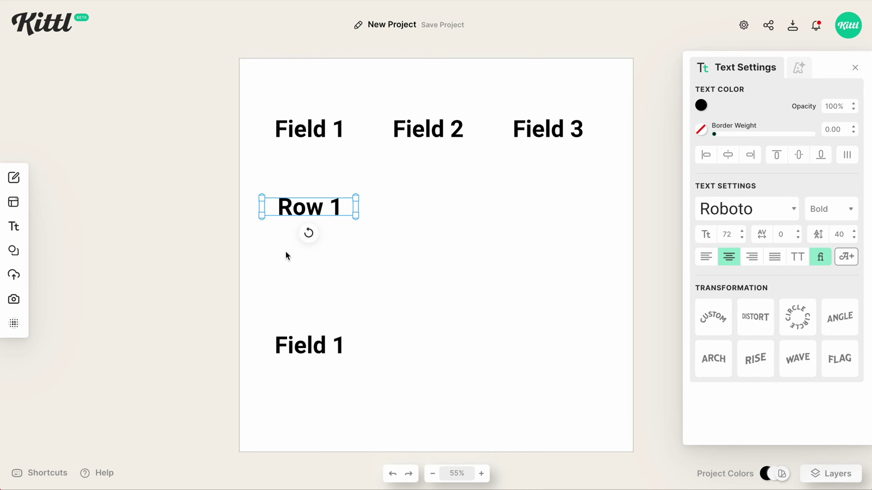
pyautogui.doubleClick(300, 343)
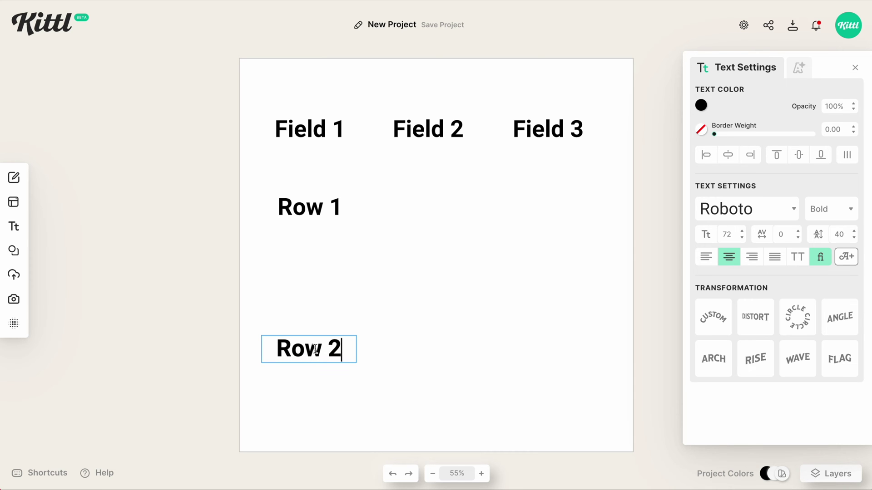
pyautogui.moveTo(274, 418); pyautogui.dragTo(324, 116)
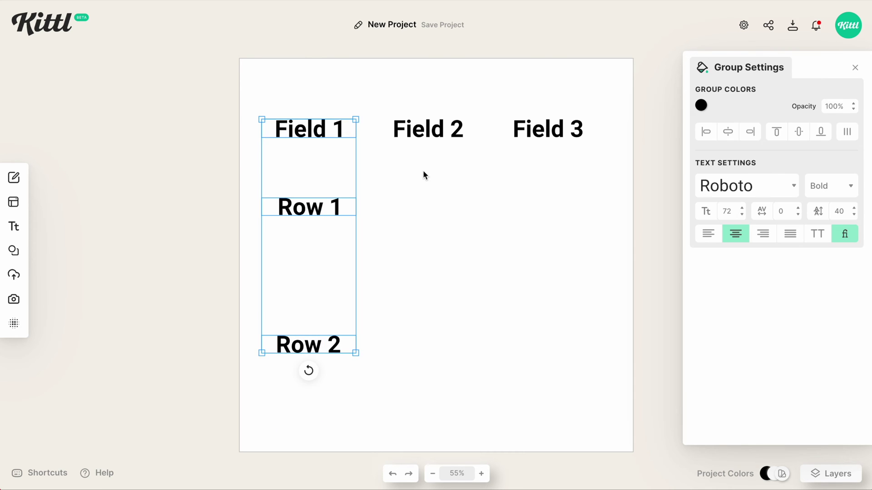
pyautogui.click(848, 137)
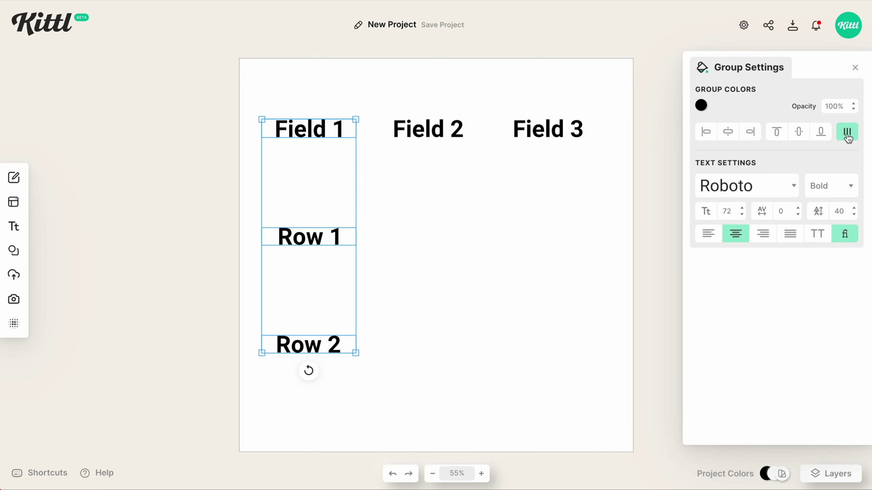
pyautogui.click(541, 302)
# Copy the Row pair under Field 2, then delete all Row labels and open Elements
pyautogui.click(298, 242)
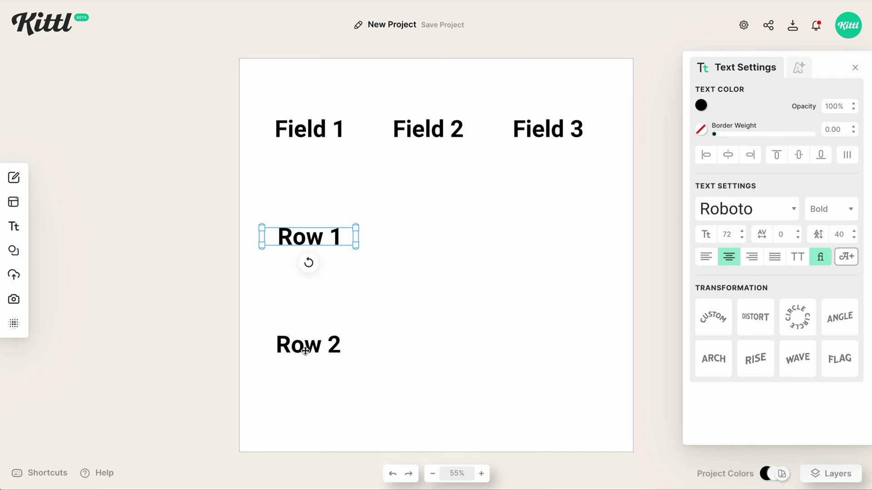
pyautogui.keyDown('shift'); pyautogui.click(305, 351); pyautogui.keyUp('shift')
pyautogui.moveTo(324, 229); pyautogui.dragTo(537, 241)
pyautogui.moveTo(265, 198); pyautogui.dragTo(577, 409)
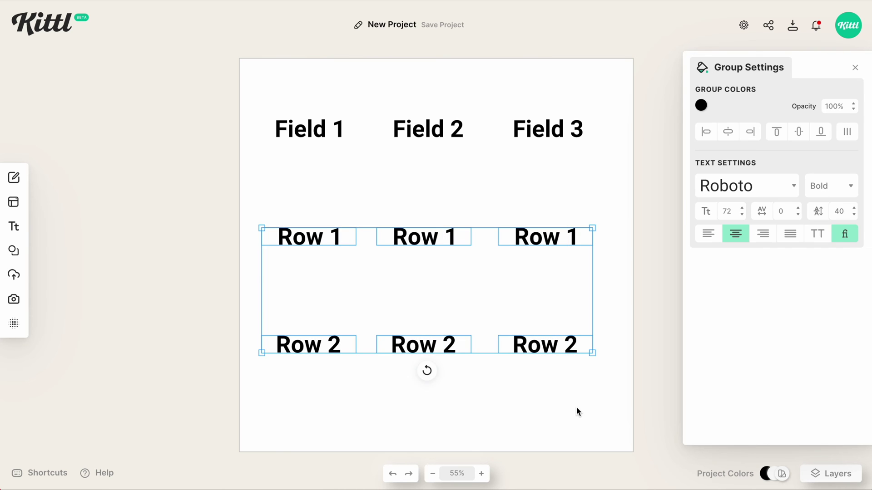
pyautogui.press('Delete')
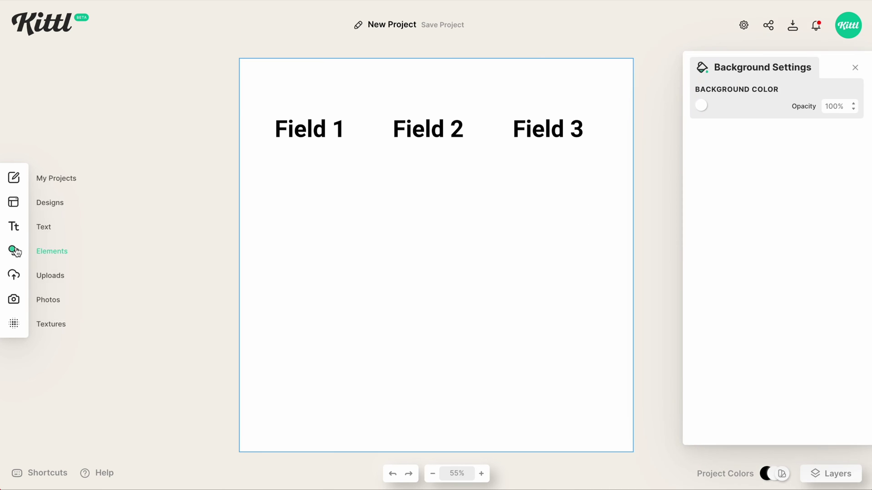
pyautogui.click(15, 251)
# Add a curved orange banner and stack two copies below it
pyautogui.scroll(-4, 122, 273)
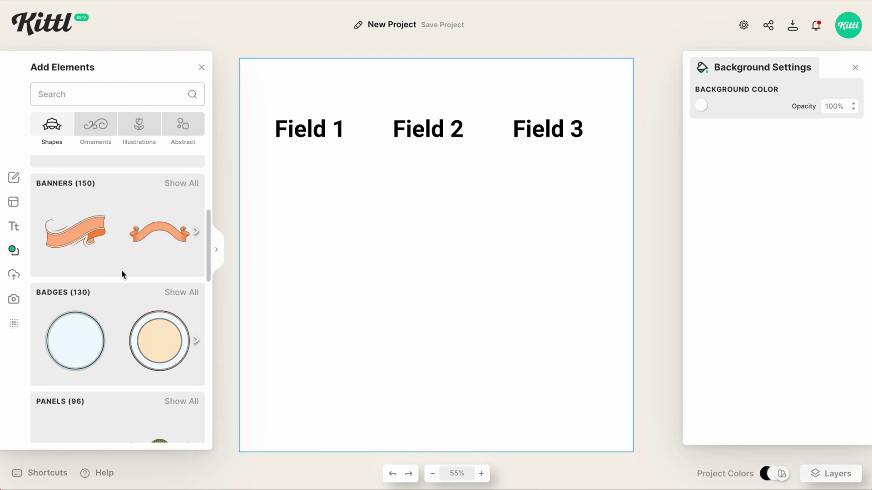
pyautogui.click(142, 243)
pyautogui.moveTo(426, 247); pyautogui.dragTo(311, 367)
pyautogui.moveTo(333, 193); pyautogui.dragTo(347, 380)
# Space the three banners evenly, then delete them
pyautogui.click(848, 132)
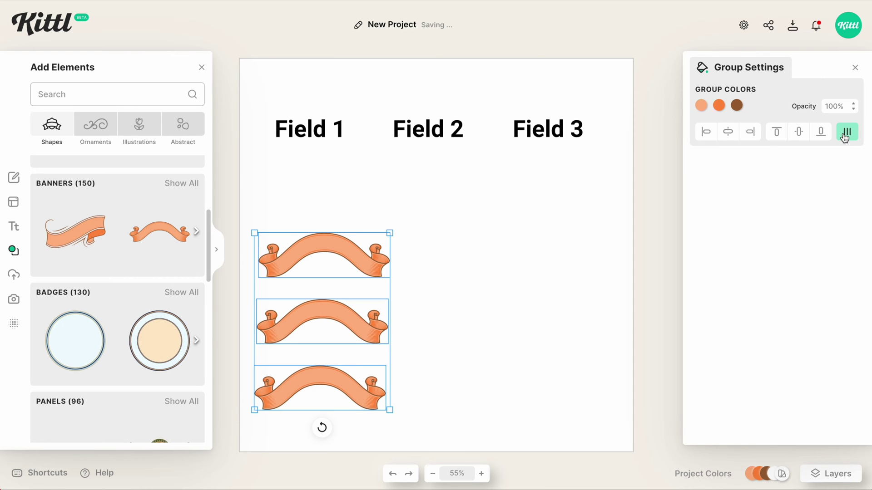
pyautogui.click(490, 331)
pyautogui.click(345, 245)
pyautogui.press('Delete')
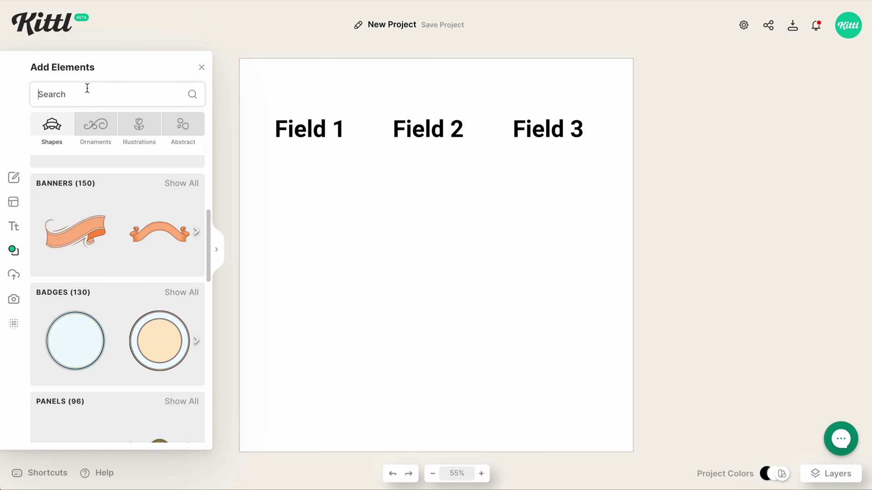
# Search Elements for 'Sk', add a plain skull, resize it and duplicate it into three
pyautogui.click(87, 94)
pyautogui.write('Skull')
pyautogui.press('Return')
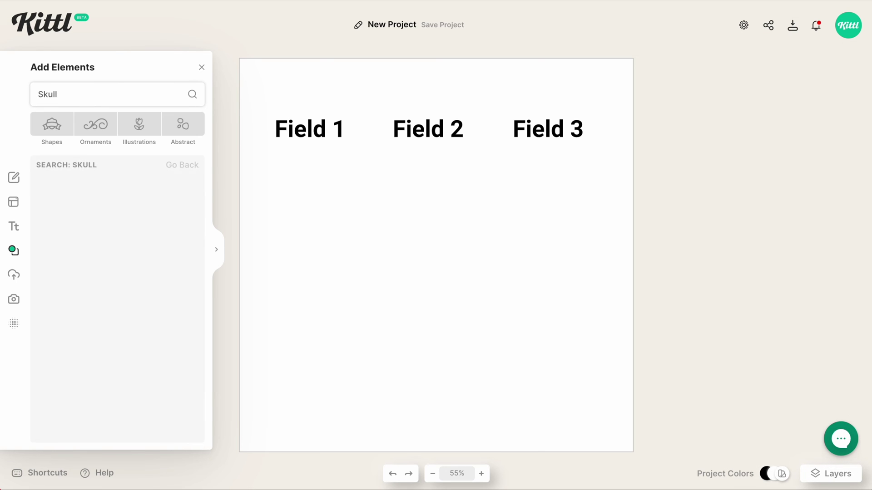
pyautogui.click(136, 195)
pyautogui.moveTo(377, 237); pyautogui.dragTo(544, 277)
pyautogui.hotkey('ctrl', 'd')
pyautogui.hotkey('ctrl', 'd')
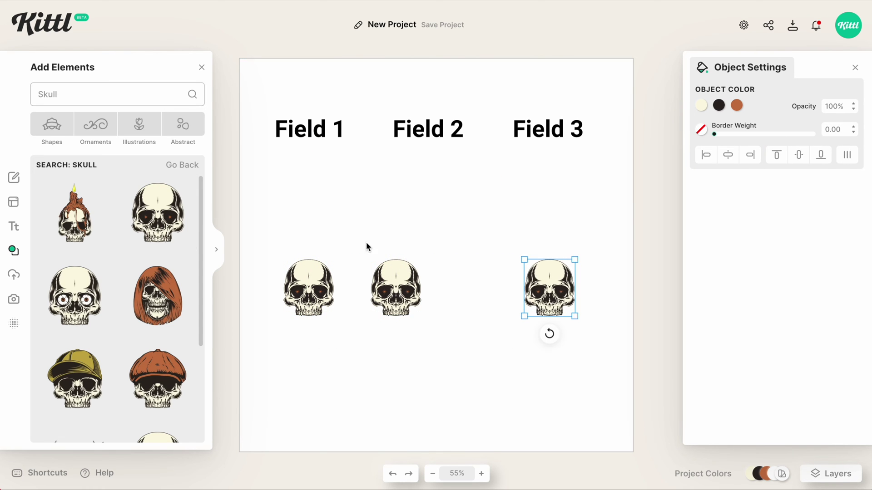
# Select the three skulls and distribute them evenly across the row
pyautogui.moveTo(305, 241); pyautogui.dragTo(562, 318)
pyautogui.click(846, 132)
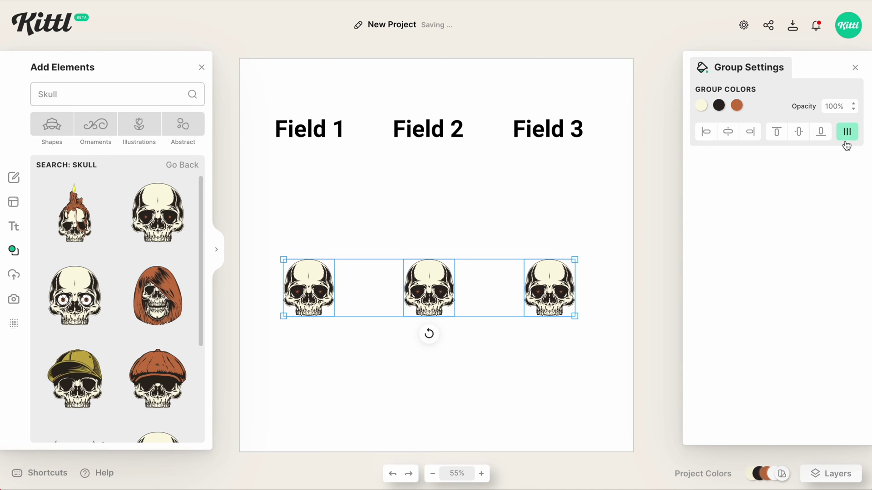
pyautogui.click(583, 234)
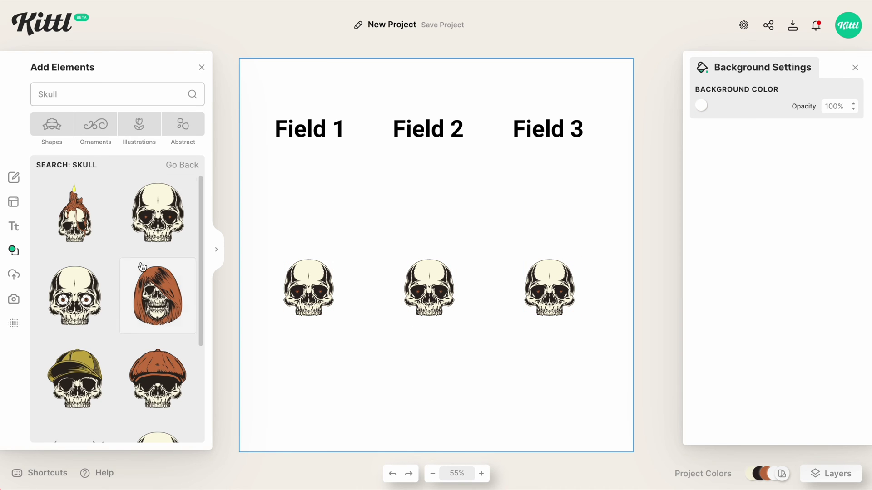
# Close the elements library and delete all skulls and Field labels from the canvas
pyautogui.scroll(-5, 142, 267)
pyautogui.click(201, 67)
pyautogui.moveTo(272, 91)
pyautogui.mouseDown()
pyautogui.moveTo(424, 223)
pyautogui.moveTo(625, 374)
pyautogui.mouseUp()
pyautogui.press('Delete')
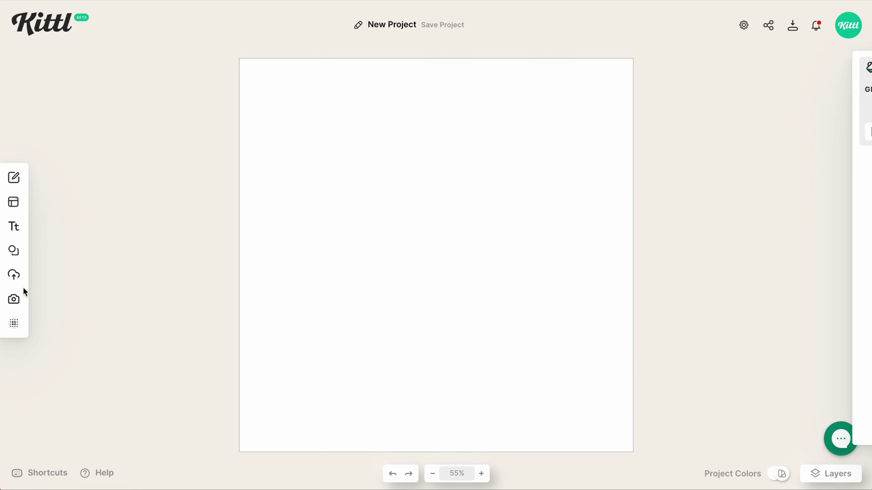
# Add the PARAGRAPH template from Text > Paragraphs to the upper left of the canvas
pyautogui.click(17, 226)
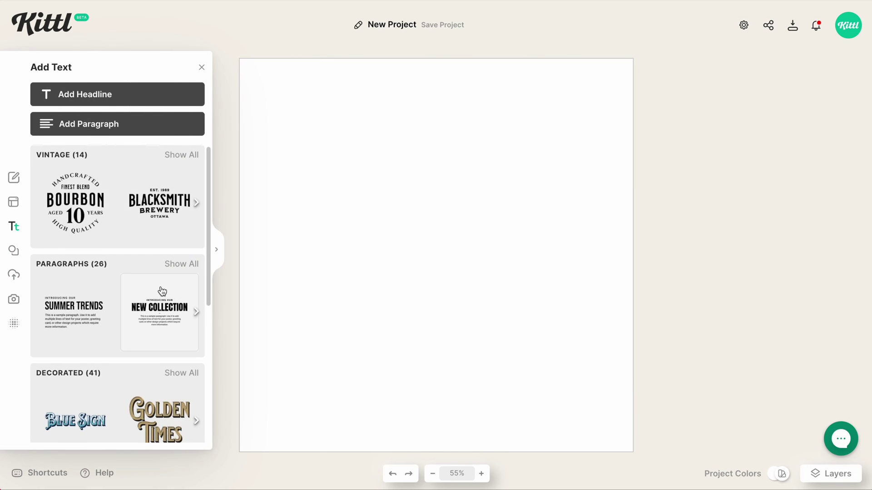
pyautogui.click(182, 268)
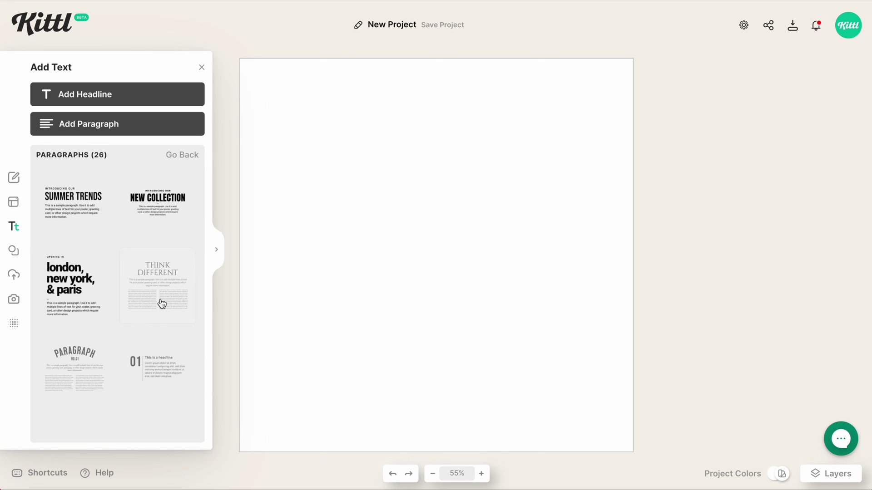
pyautogui.scroll(-3, 139, 320)
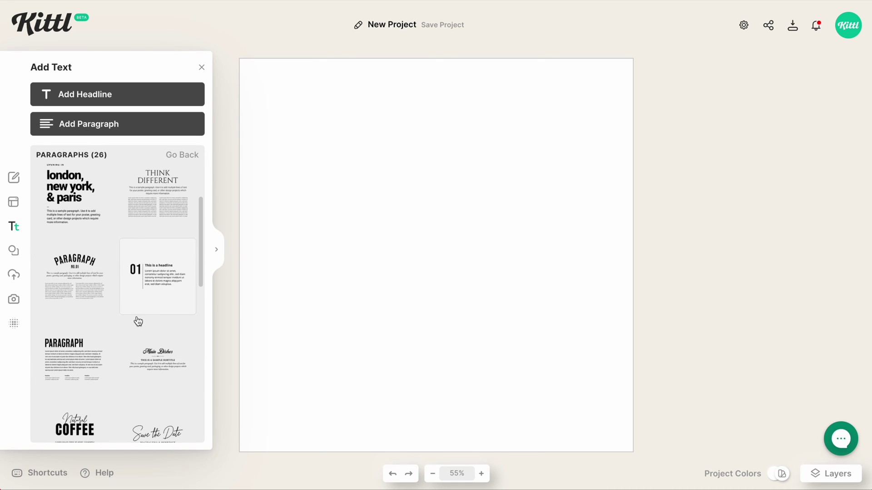
pyautogui.moveTo(400, 247); pyautogui.dragTo(324, 372)
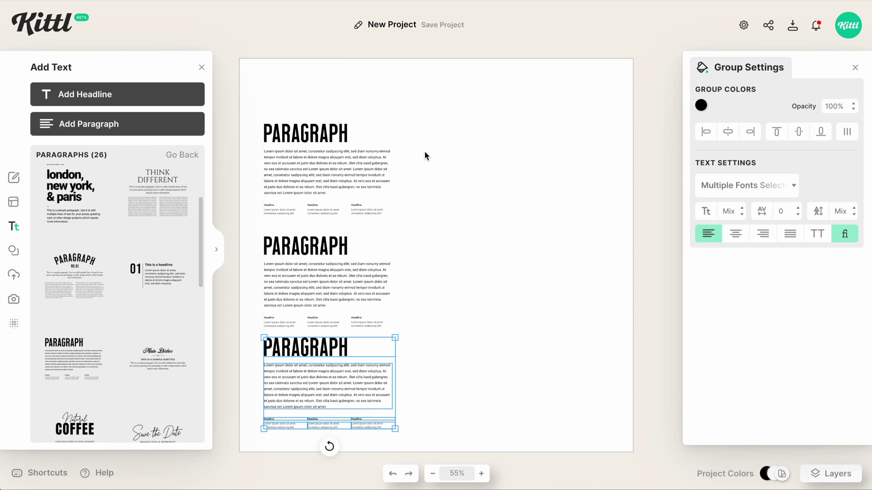
# Stack three PARAGRAPH blocks in a column, space them evenly, and close the library
pyautogui.moveTo(427, 155); pyautogui.dragTo(340, 393)
pyautogui.moveTo(340, 393); pyautogui.dragTo(364, 370)
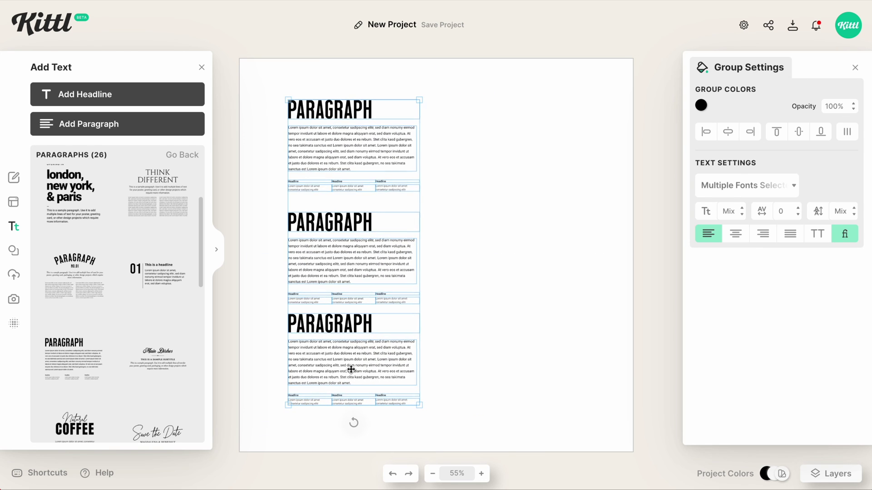
pyautogui.click(852, 136)
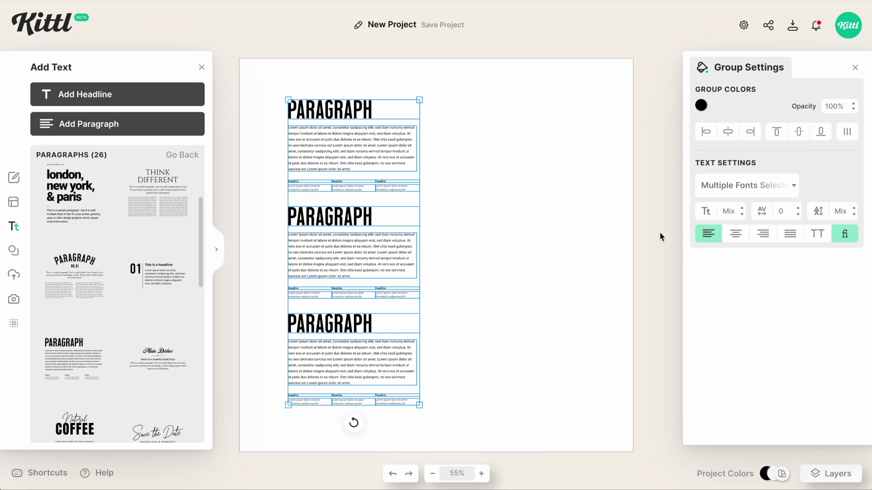
pyautogui.click(585, 253)
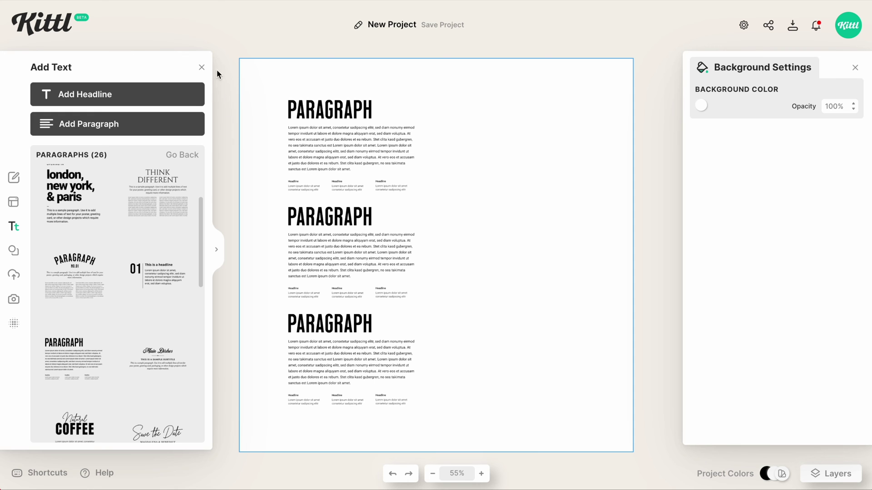
pyautogui.click(202, 67)
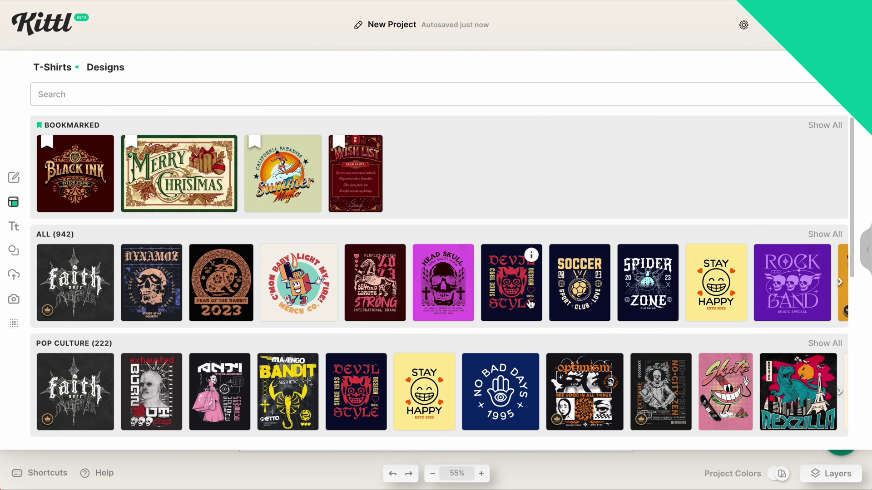
pyautogui.scroll(-2, 563, 363)
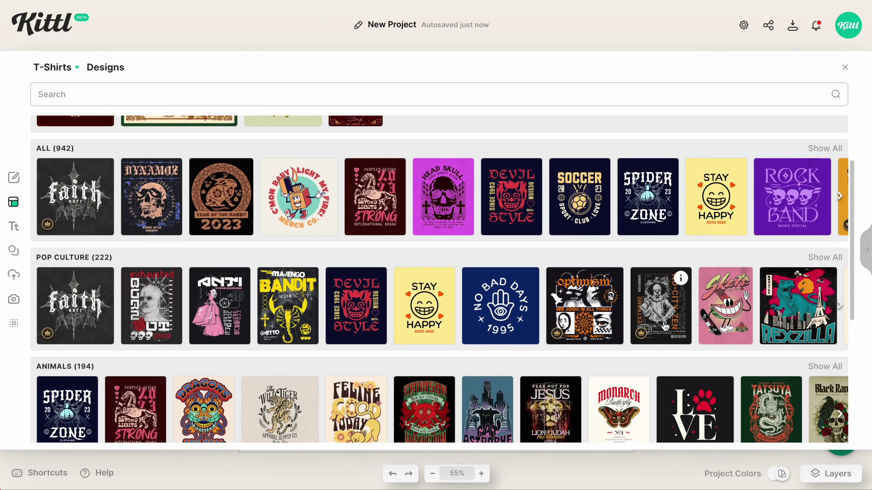
pyautogui.hscroll(10, 681, 318)
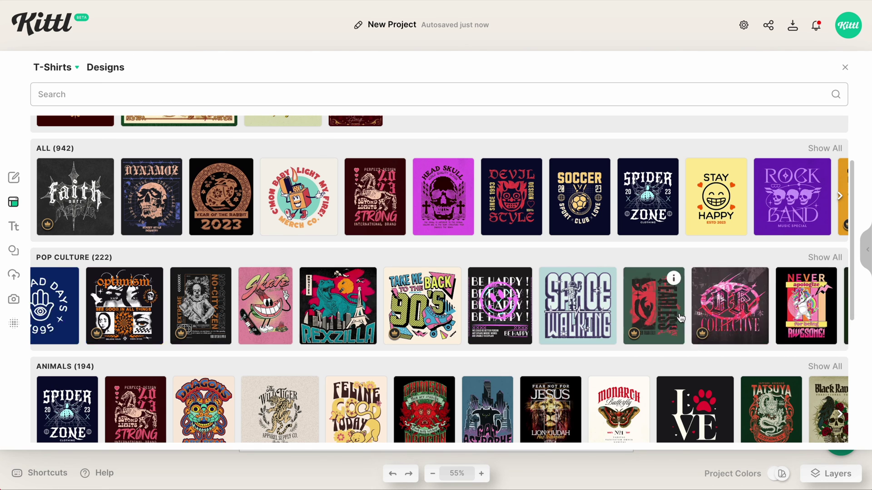
pyautogui.hscroll(8, 643, 325)
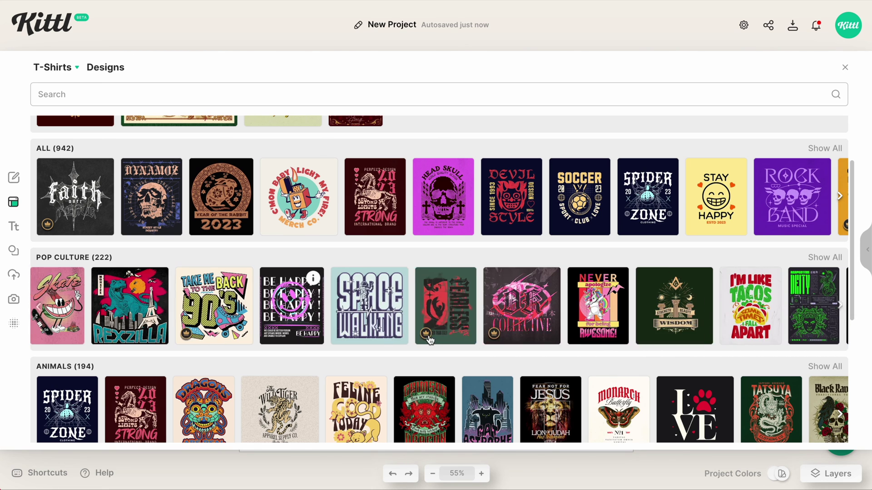
pyautogui.hscroll(6, 399, 314)
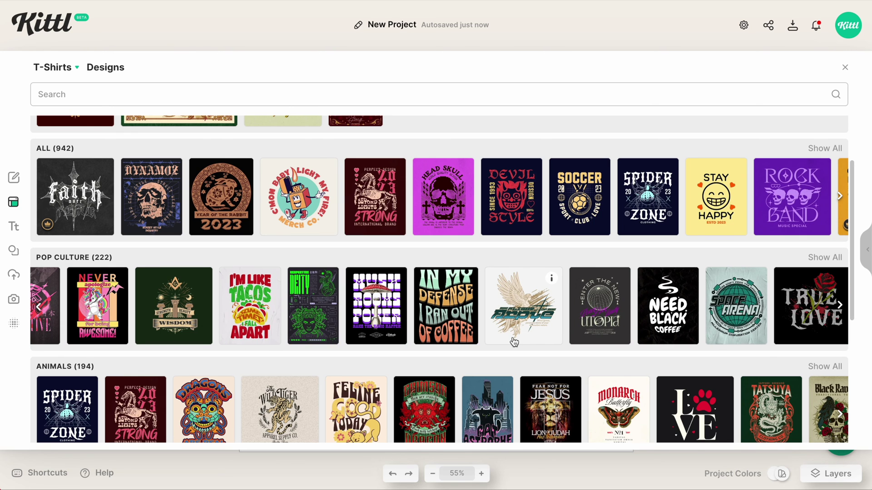
pyautogui.hscroll(10, 514, 342)
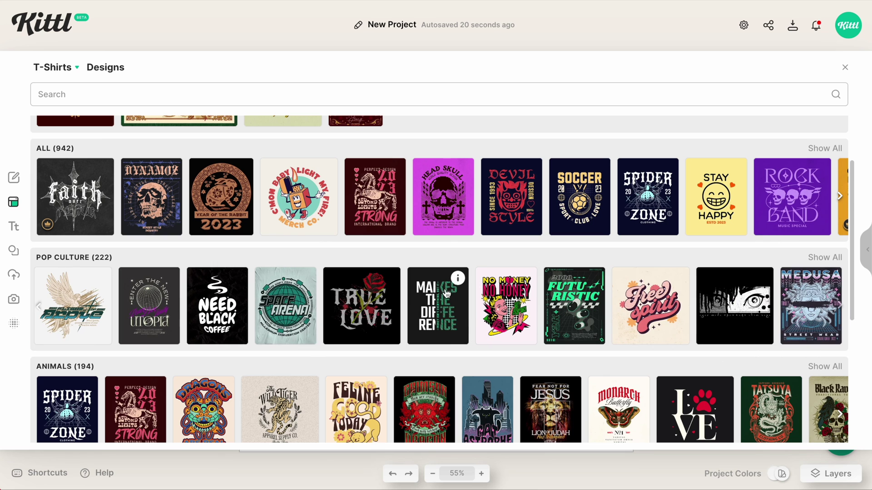
pyautogui.hscroll(11, 679, 290)
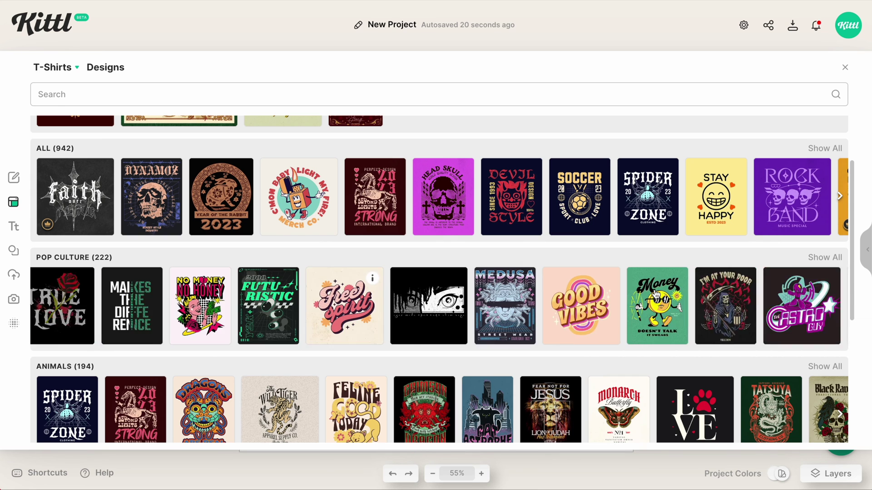